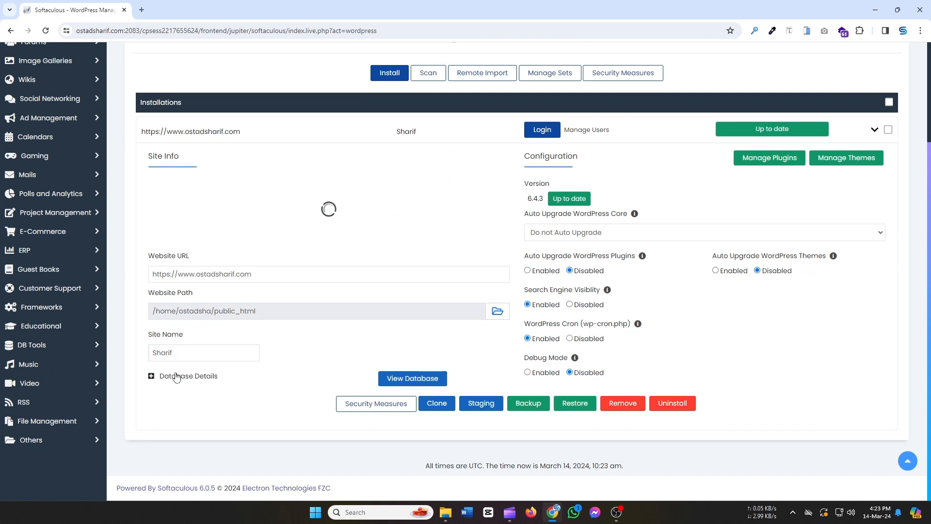
# Expand the database details of the ostadsharif.com installation and check its database name and user.
pyautogui.click(177, 377)
pyautogui.scroll(-1, 258, 382)
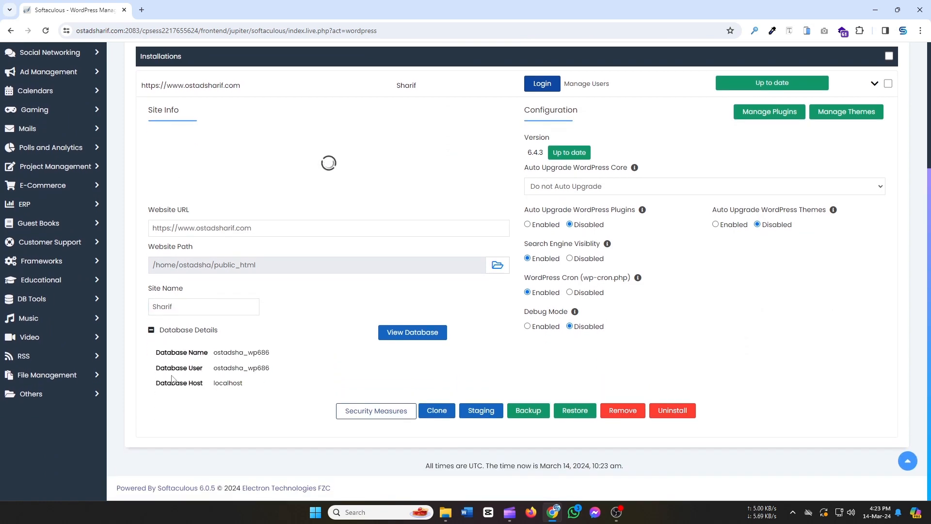
pyautogui.moveTo(250, 352); pyautogui.dragTo(270, 352)
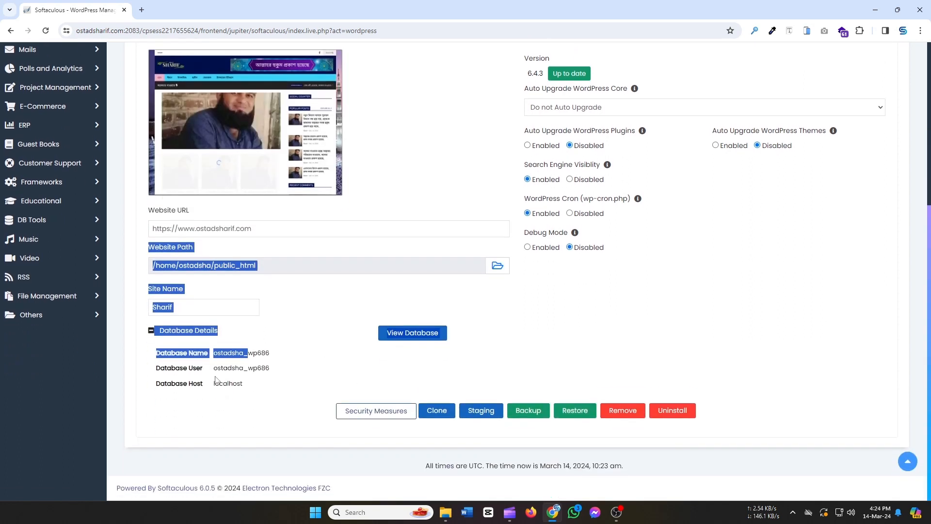
pyautogui.click(199, 376)
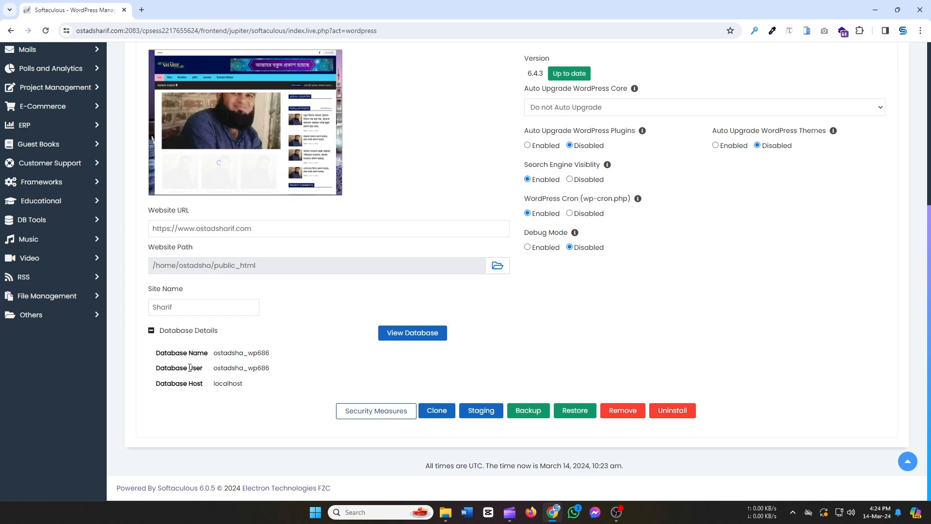
# Go to the cPanel tools, launch File Manager and open the public_html folder.
pyautogui.scroll(5, 190, 368)
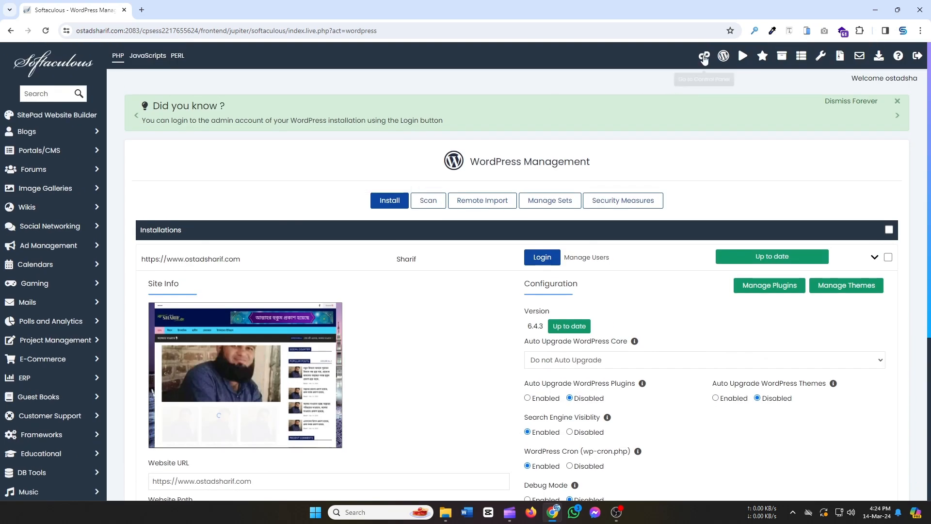
pyautogui.click(704, 57)
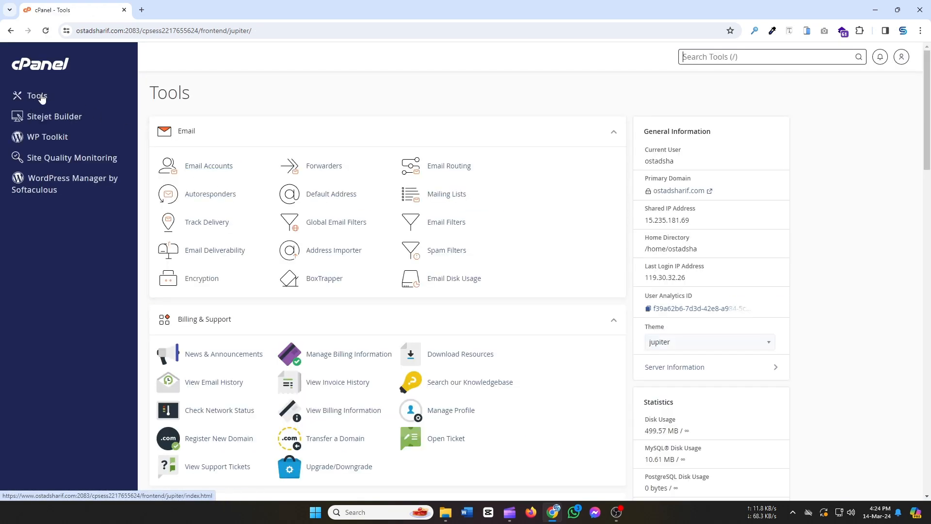
pyautogui.click(42, 97)
pyautogui.scroll(-4, 363, 308)
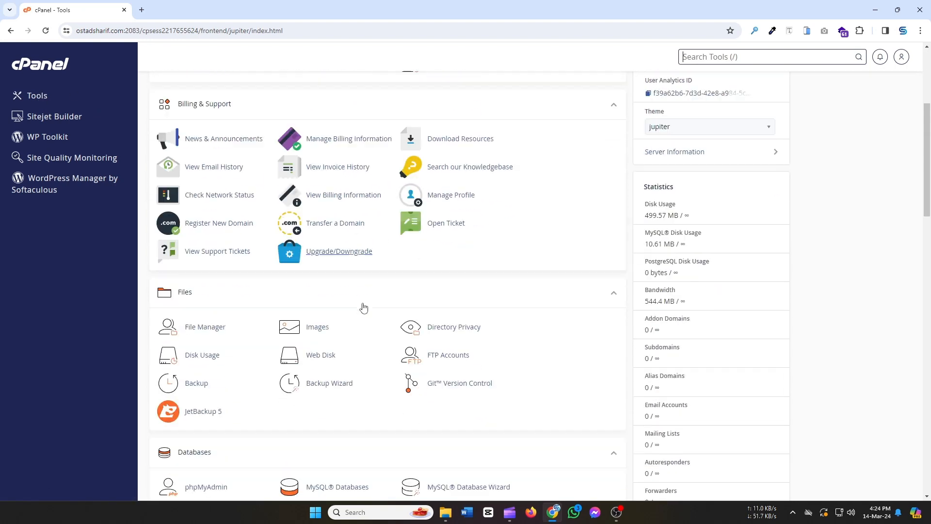
pyautogui.scroll(-3, 363, 308)
pyautogui.click(202, 207)
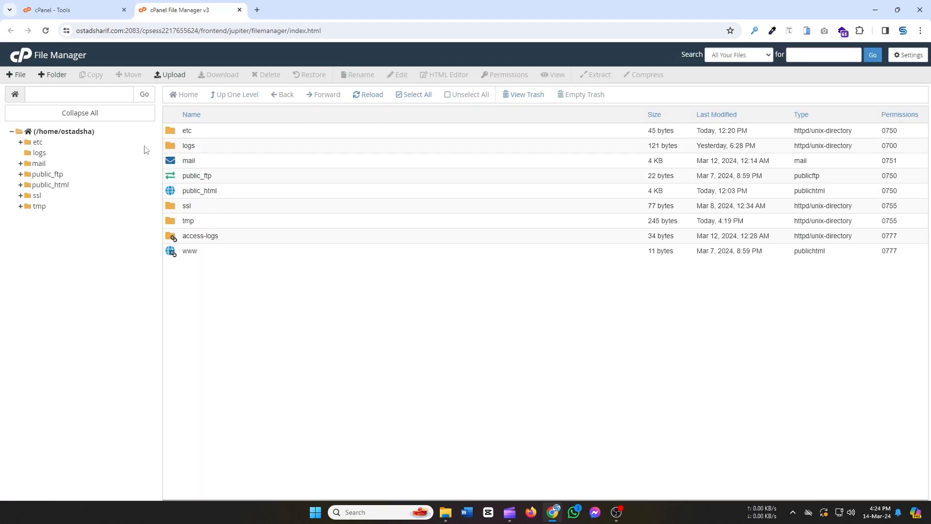
pyautogui.click(241, 194)
pyautogui.doubleClick(236, 194)
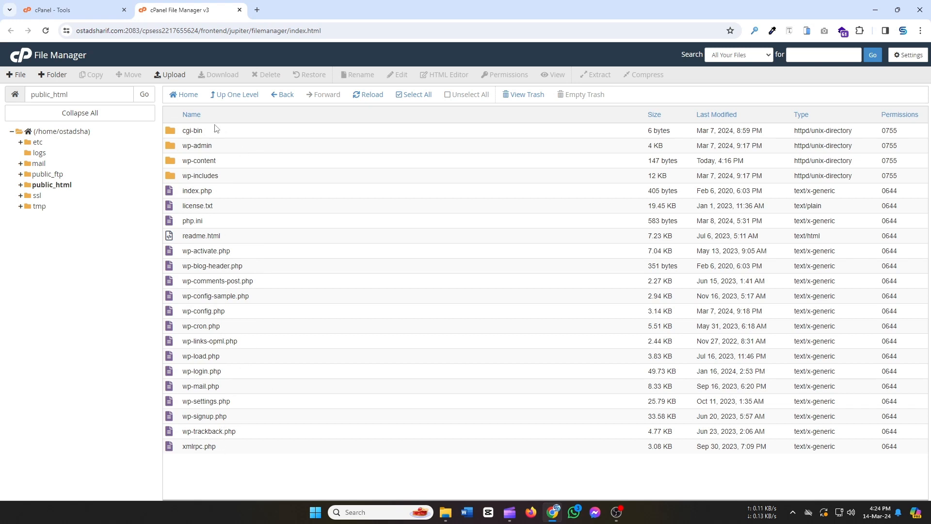
# Compress all files and folders in public_html into a Zip Archive.
pyautogui.click(419, 99)
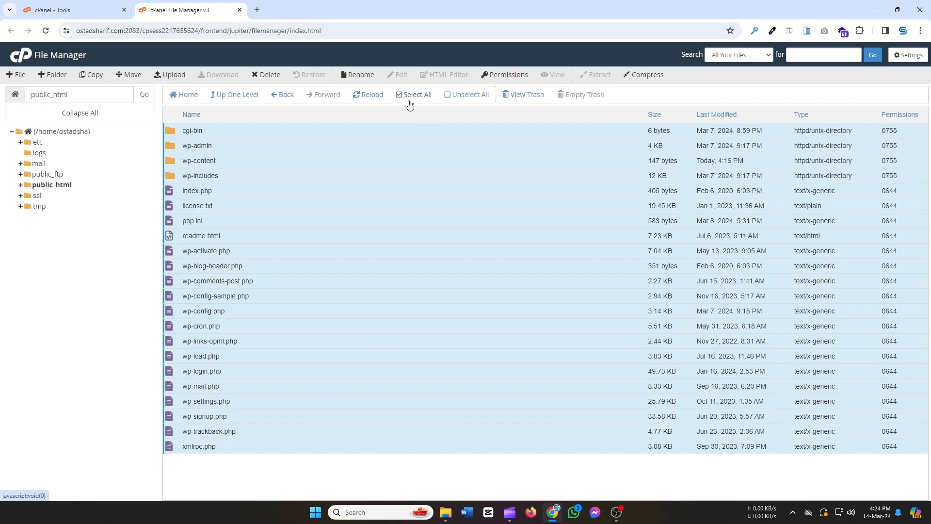
pyautogui.click(648, 75)
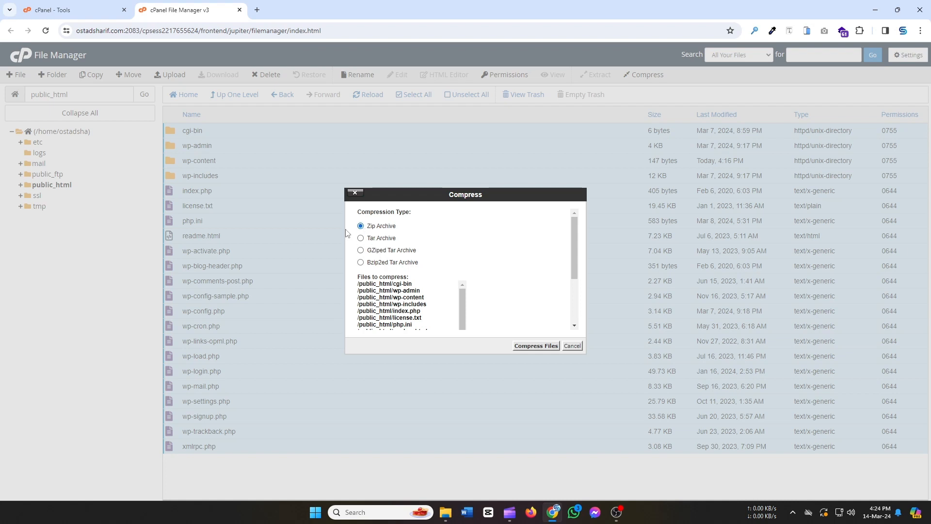
pyautogui.click(536, 346)
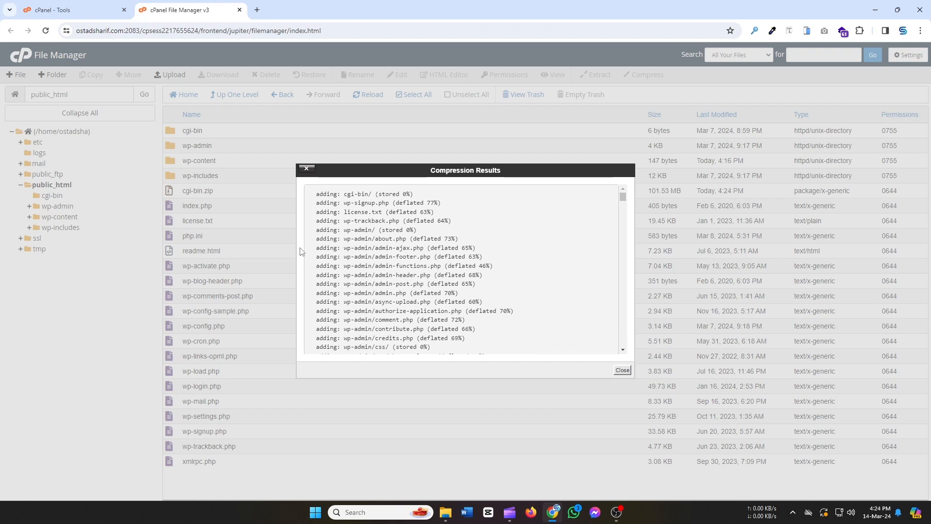
pyautogui.click(622, 371)
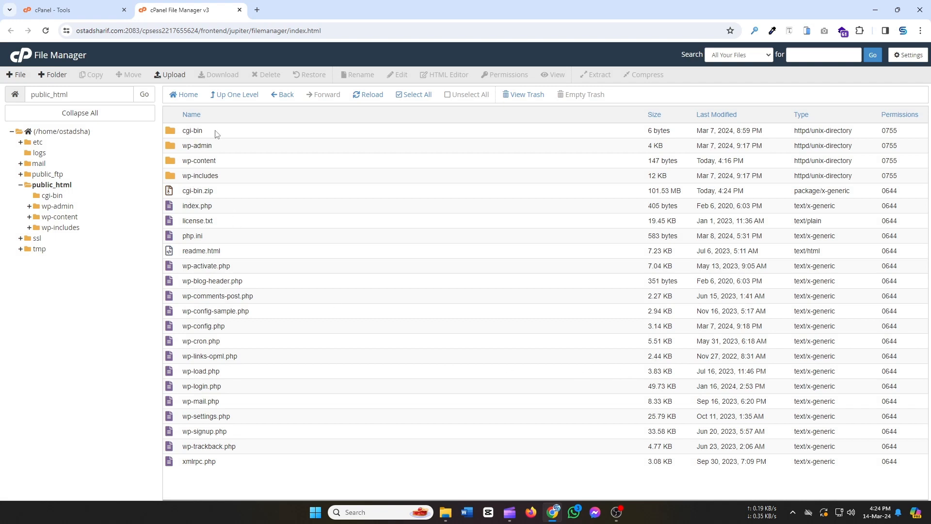
# Download the cgi-bin.zip archive from public_html and check its progress in the recent downloads.
pyautogui.click(189, 129)
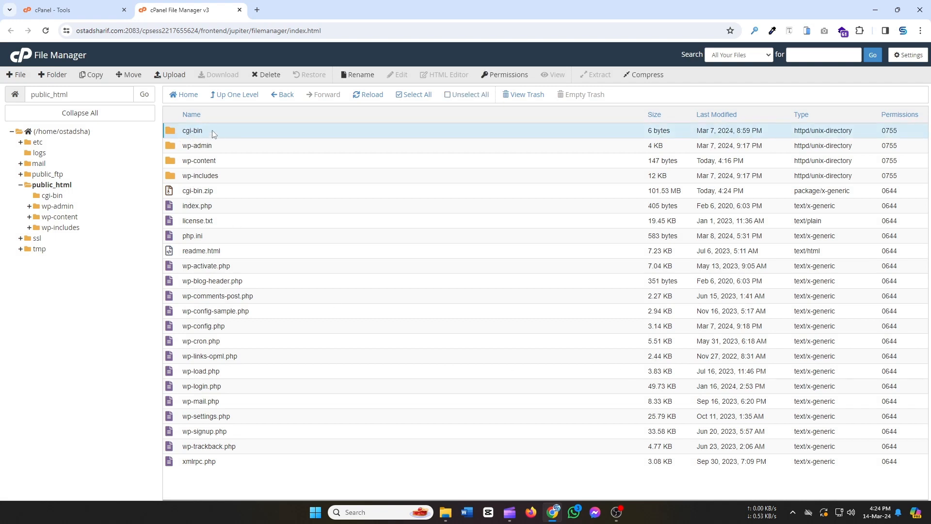
pyautogui.click(196, 193)
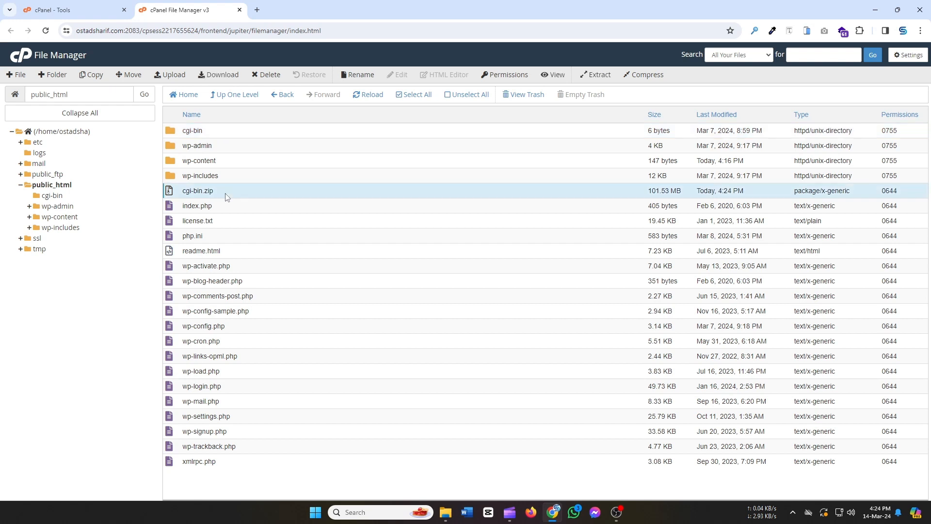
pyautogui.click(229, 135)
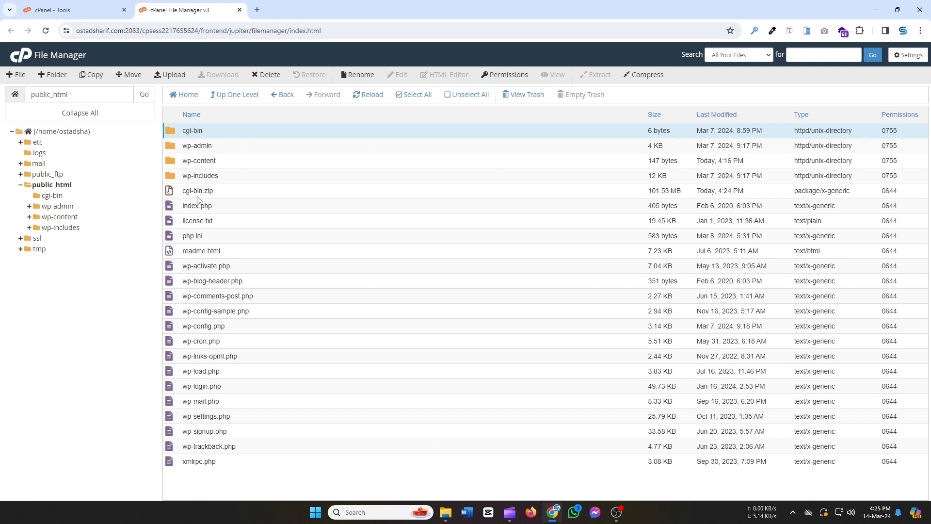
pyautogui.click(184, 194)
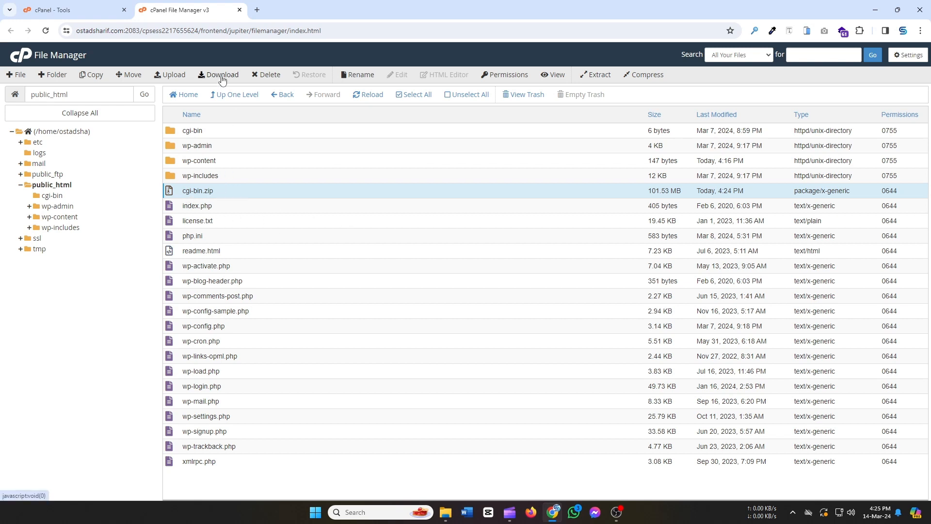
pyautogui.click(228, 195)
pyautogui.click(230, 191)
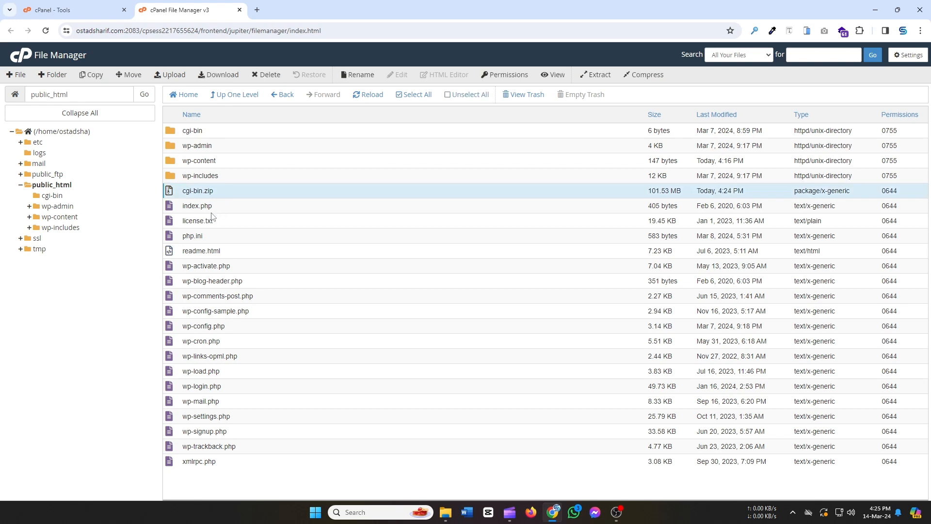
pyautogui.click(221, 75)
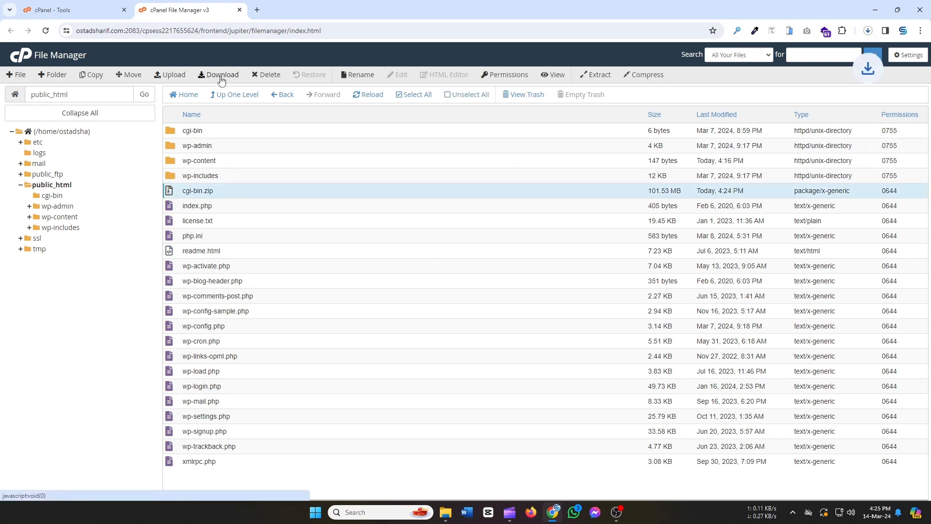
pyautogui.click(867, 30)
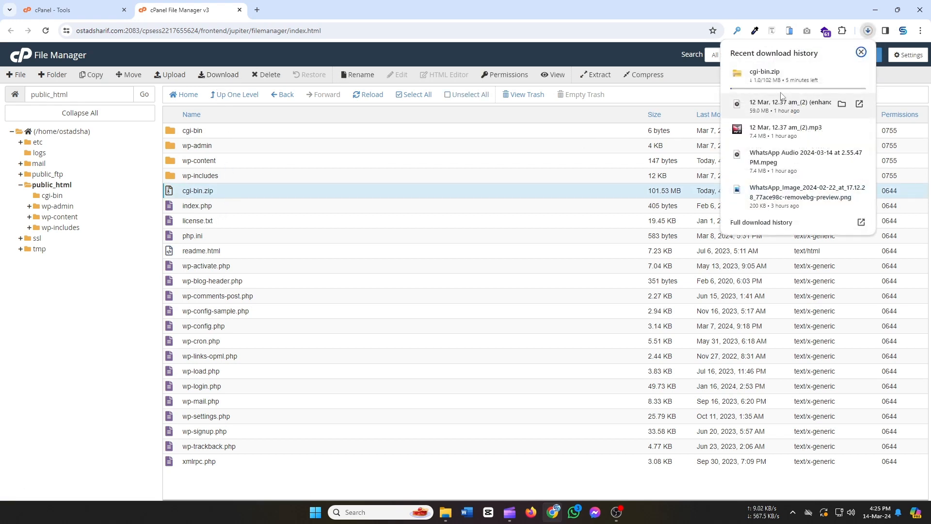
pyautogui.click(871, 30)
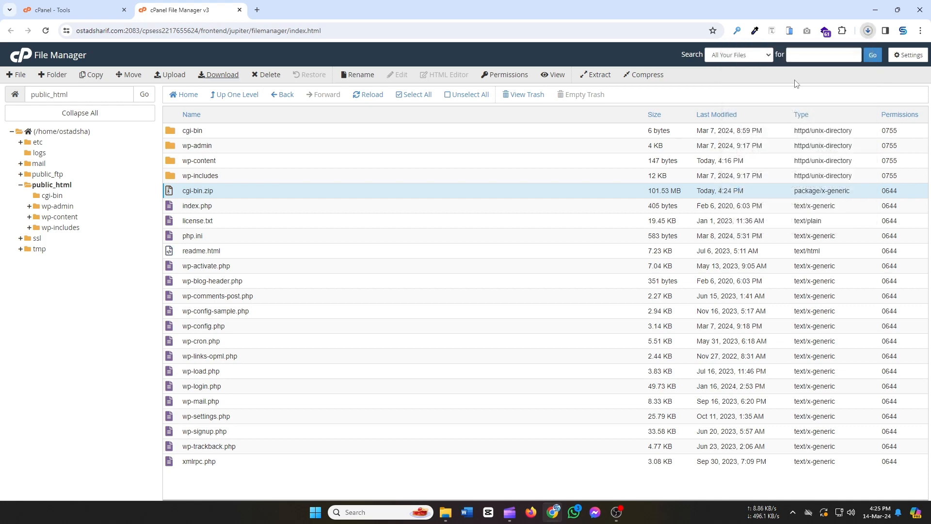
# Launch phpMyAdmin from the cPanel tools and open the ostadsha_wp686 database.
pyautogui.click(70, 6)
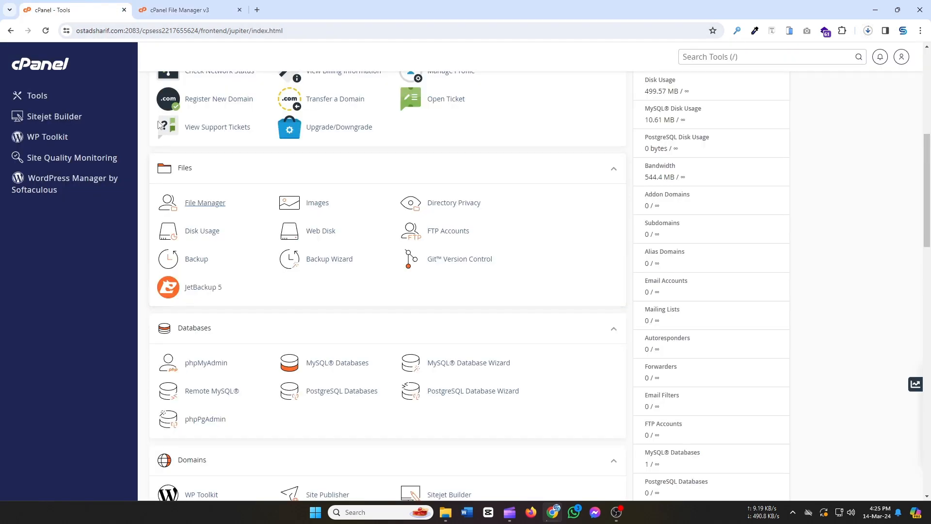
pyautogui.click(41, 95)
pyautogui.scroll(-9, 228, 292)
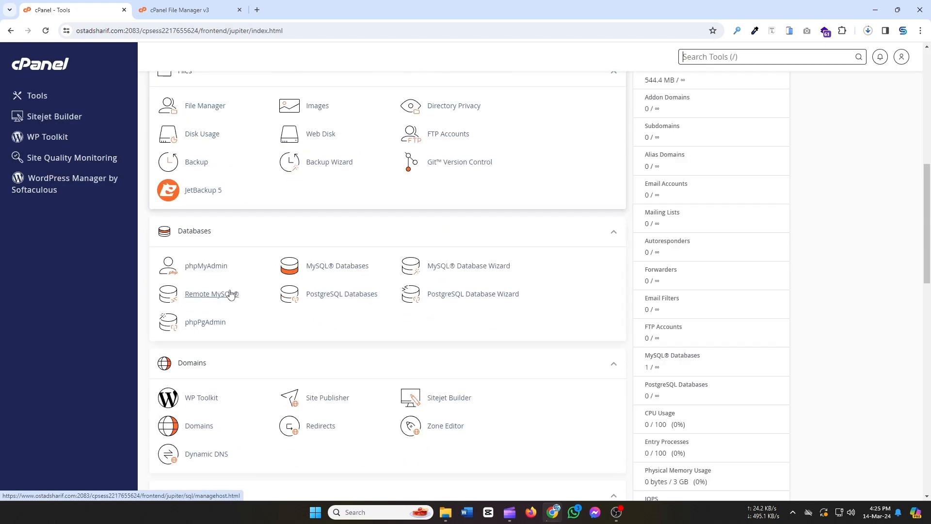
pyautogui.click(214, 272)
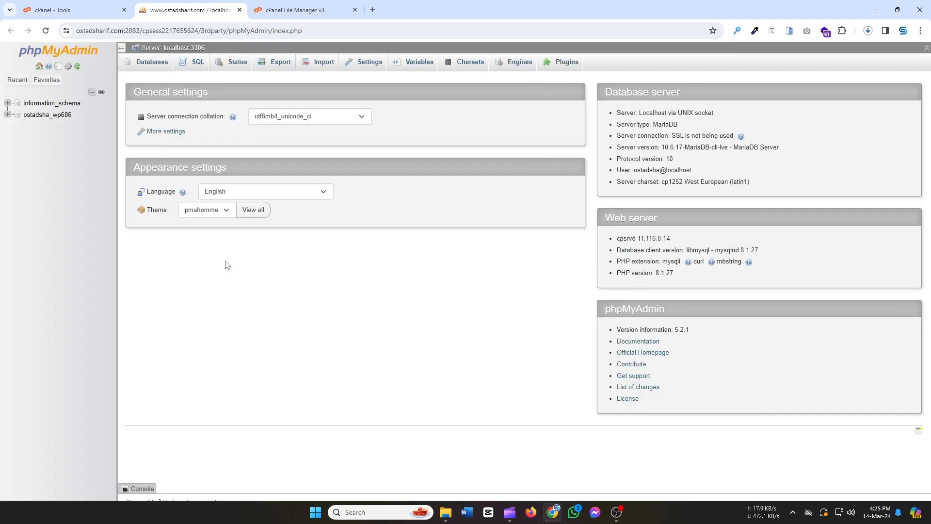
pyautogui.click(62, 117)
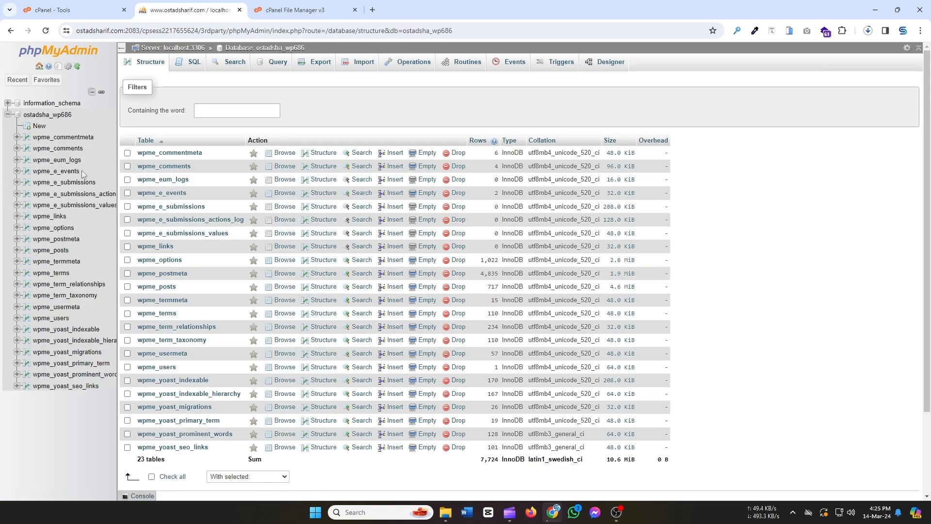
# Return to WordPress Manager by Softaculous and expand the ostadsharif.com installation to review its site information.
pyautogui.click(75, 6)
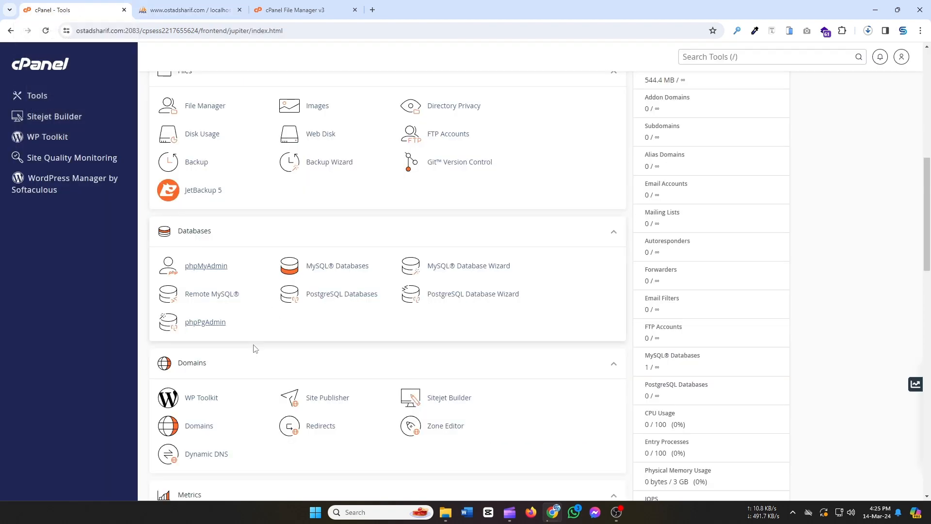
pyautogui.scroll(-4, 251, 346)
pyautogui.scroll(3, 251, 350)
pyautogui.click(47, 180)
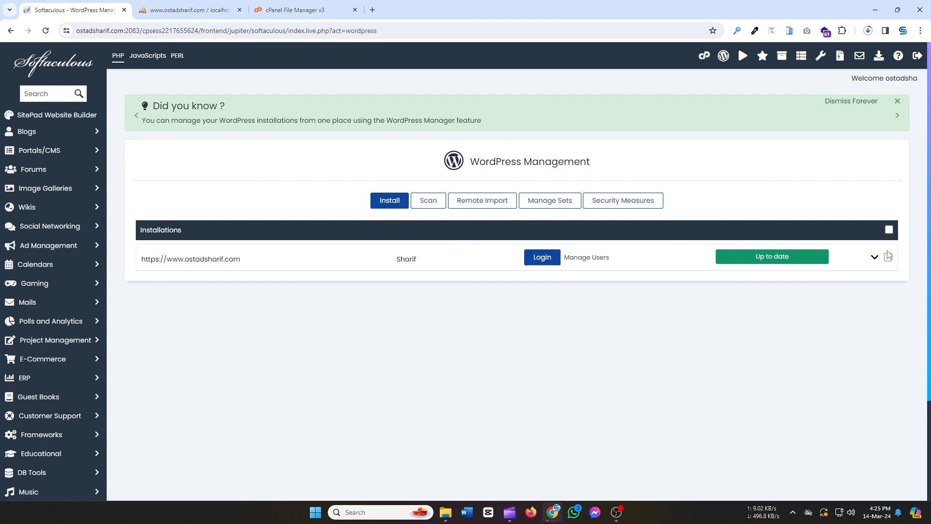
pyautogui.click(874, 258)
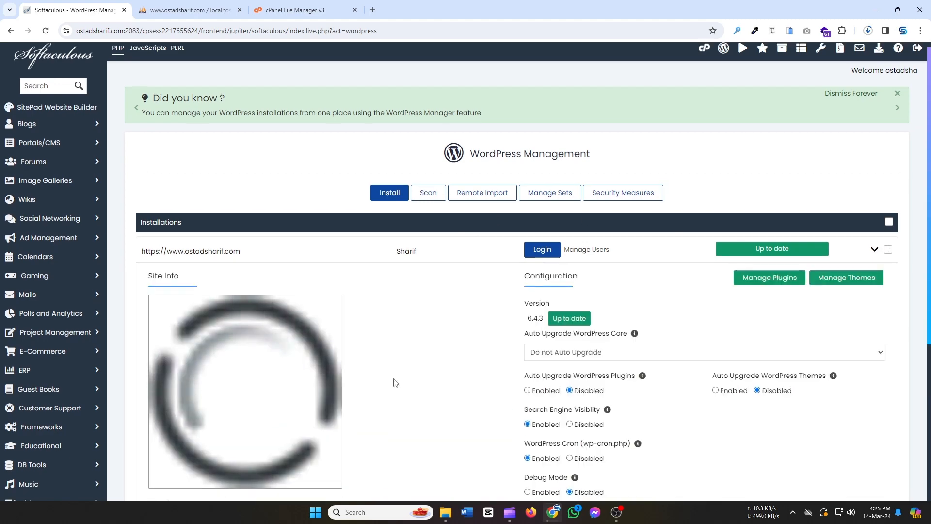
pyautogui.scroll(-5, 394, 381)
pyautogui.scroll(2, 169, 388)
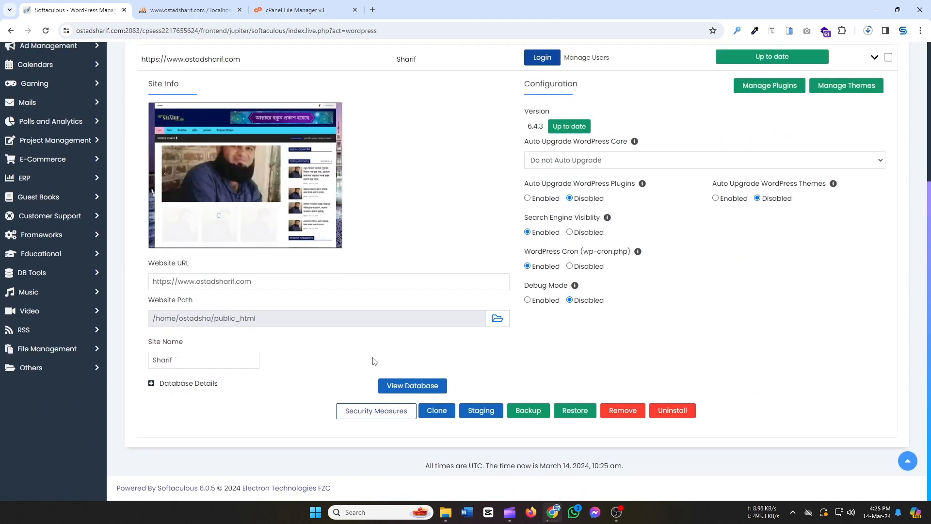
pyautogui.scroll(3, 792, 269)
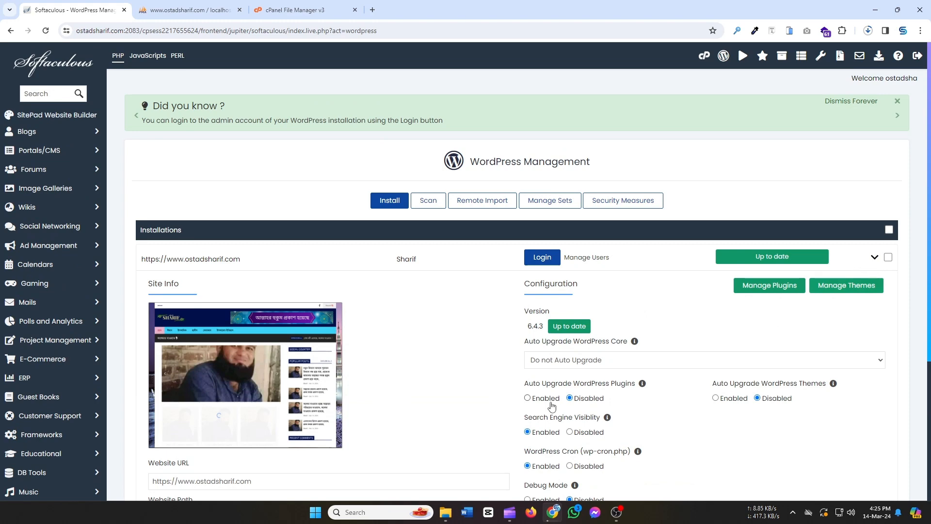
# Show the installation's database details and verify which database name and user the site uses.
pyautogui.scroll(-4, 183, 388)
pyautogui.click(160, 384)
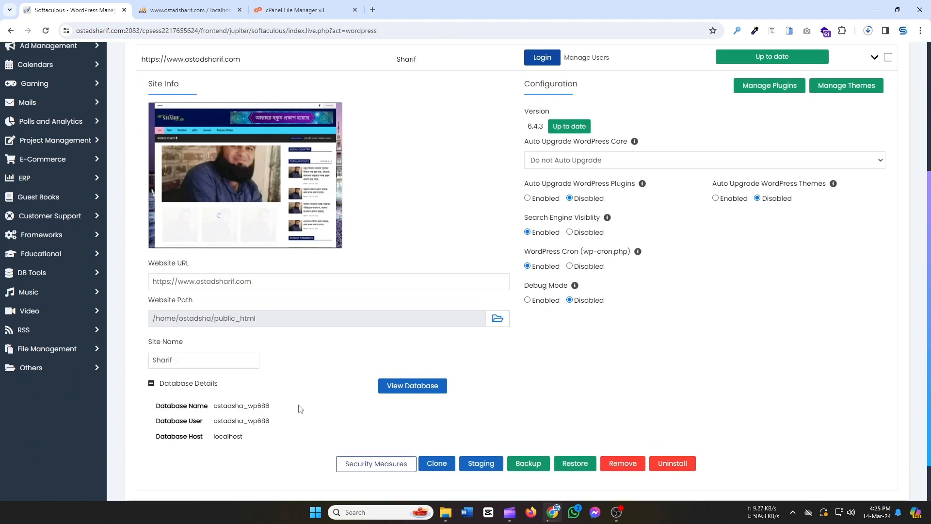
pyautogui.scroll(-1, 272, 388)
pyautogui.moveTo(251, 368); pyautogui.dragTo(271, 368)
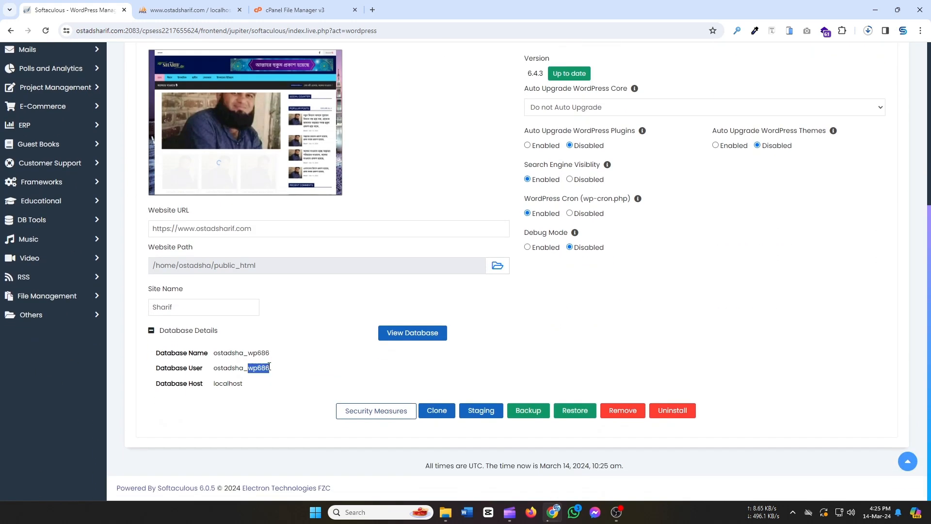
pyautogui.click(266, 338)
# Export the ostadsha_wp686 database from phpMyAdmin with the Quick method in SQL format and open the recent downloads.
pyautogui.click(173, 4)
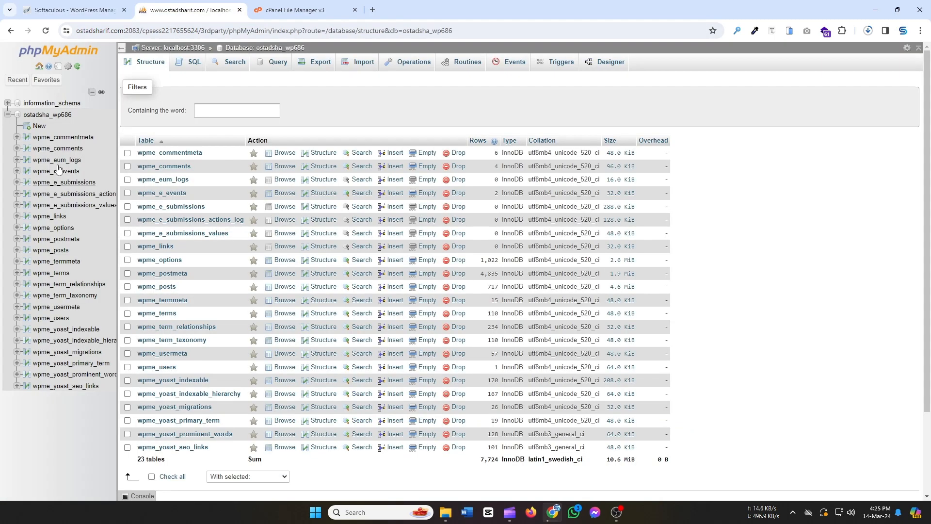
pyautogui.click(8, 115)
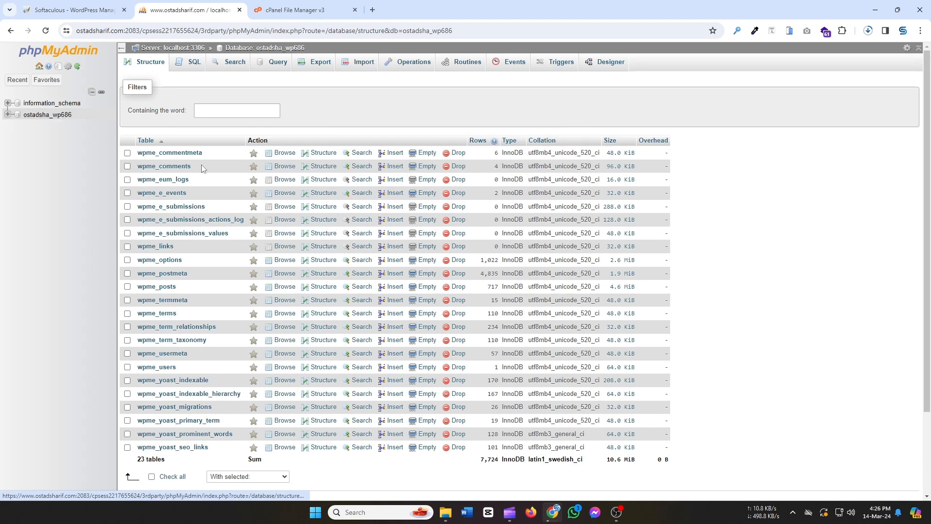
pyautogui.click(321, 63)
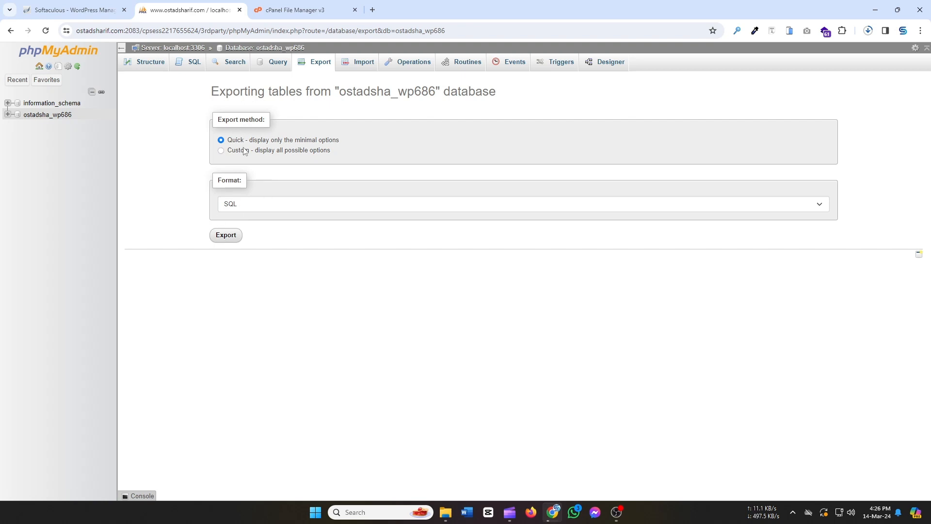
pyautogui.click(230, 240)
pyautogui.click(868, 31)
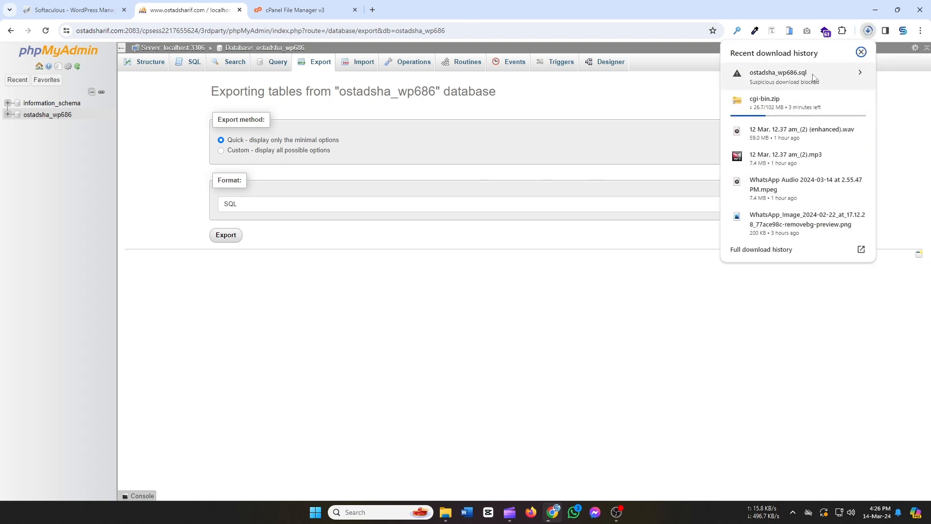
# Allow the blocked ostadsha_wp686.sql file to download and check its progress in the recent download history.
pyautogui.click(857, 73)
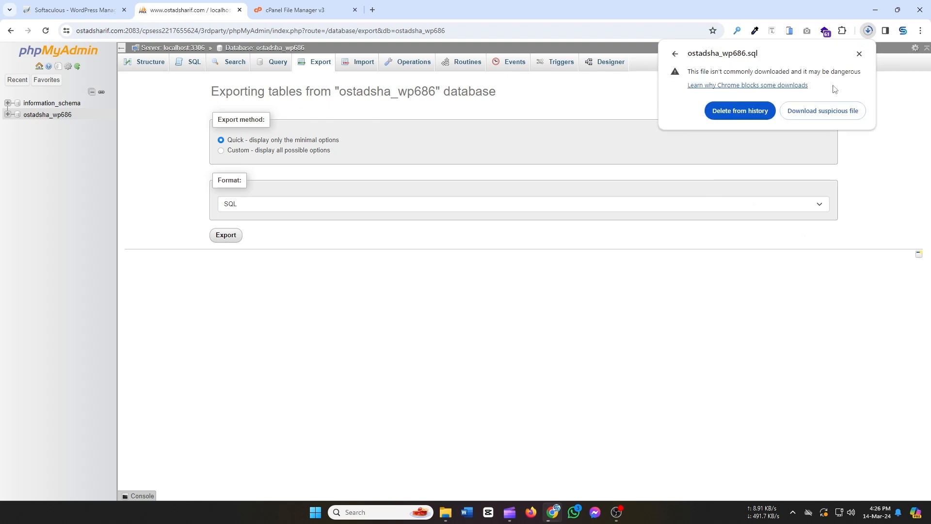
pyautogui.click(835, 113)
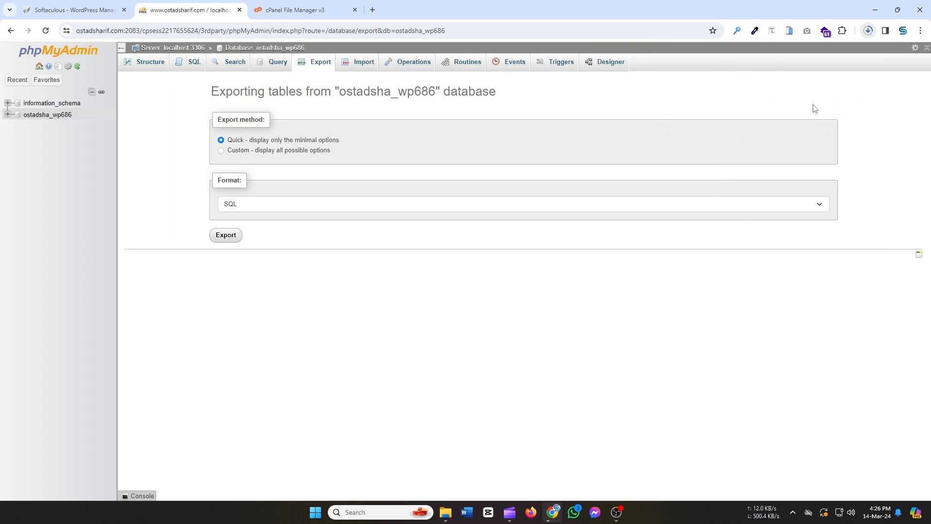
pyautogui.click(865, 34)
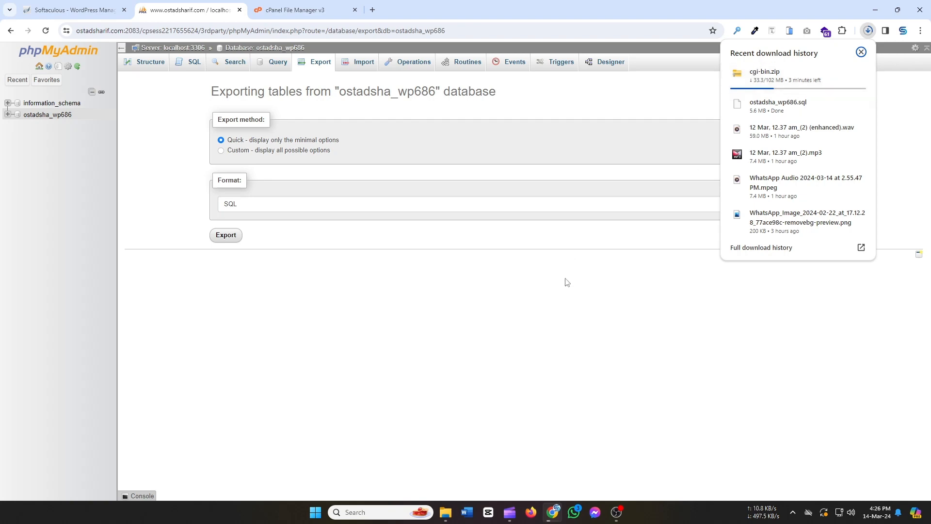
pyautogui.click(461, 151)
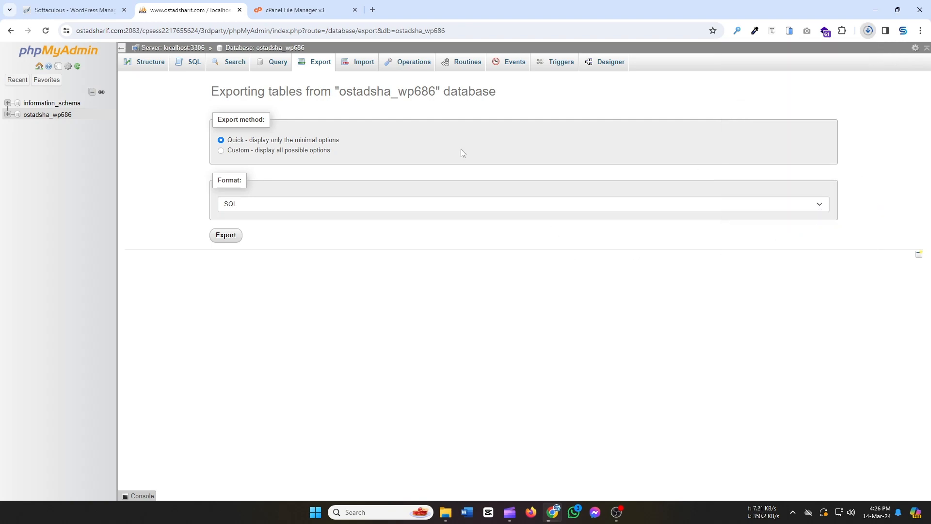
# Return to the cPanel File Manager and check the download history for both cgi-bin.zip and ostadsha_wp686.sql.
pyautogui.click(296, 10)
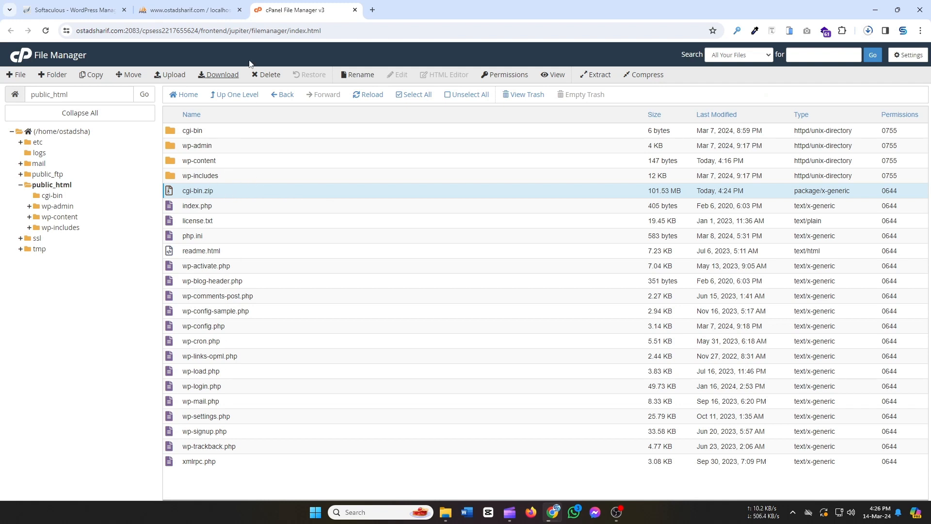
pyautogui.click(189, 10)
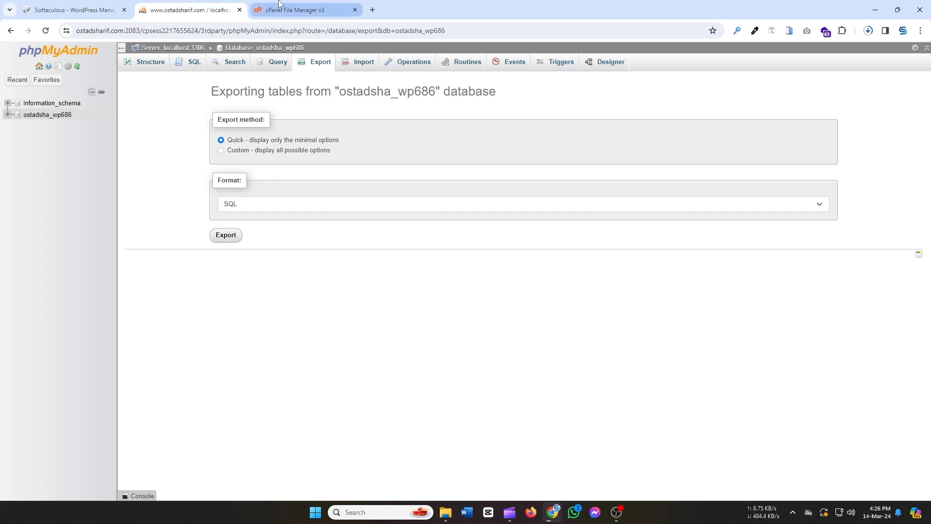
pyautogui.click(295, 10)
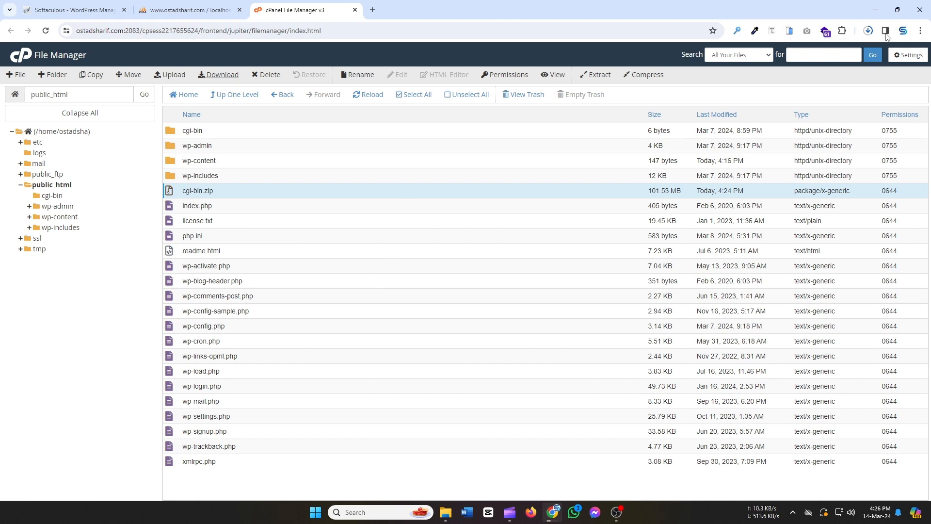
pyautogui.click(868, 30)
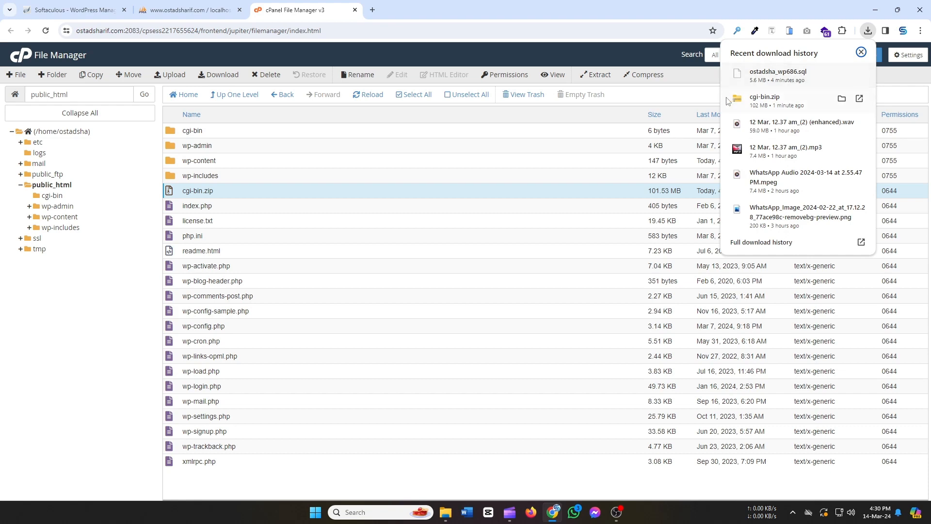
pyautogui.click(186, 8)
pyautogui.click(301, 5)
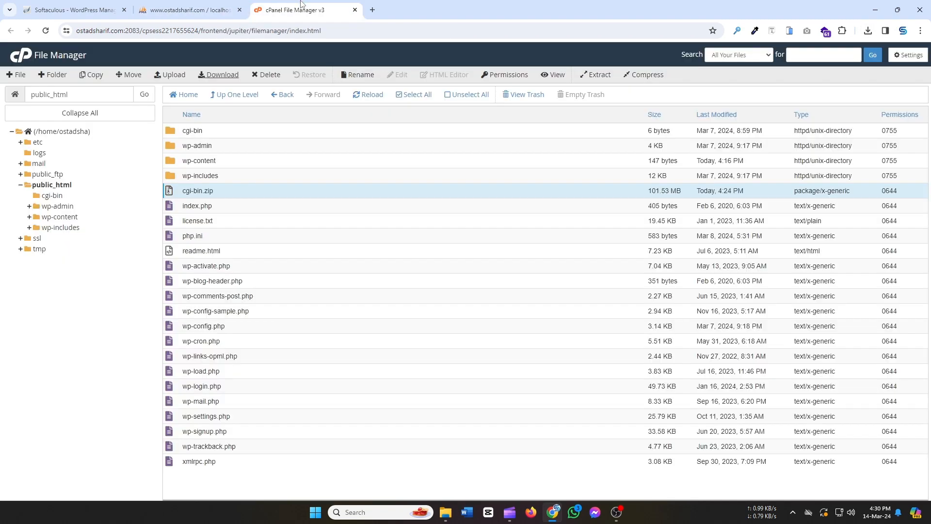